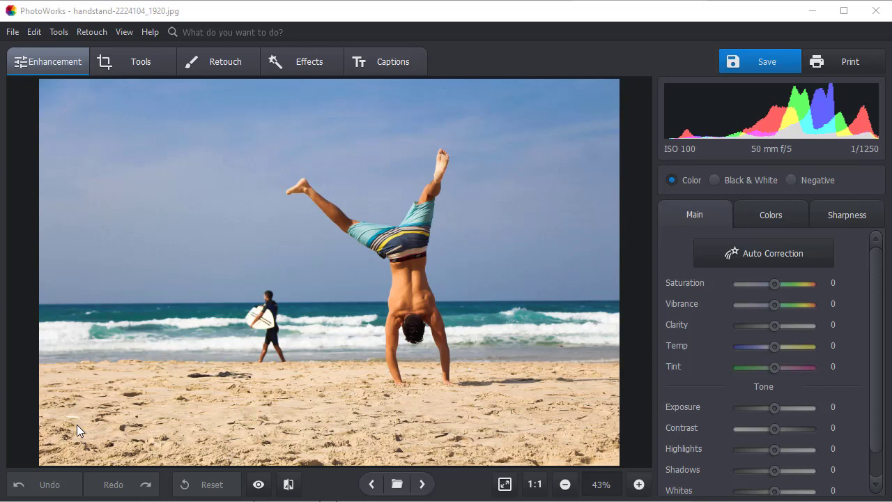
Clone out the surfer with a size 54,8 Clone Stamp brush and apply the change.
{"action": "left_click", "coordinate": [216, 60]}
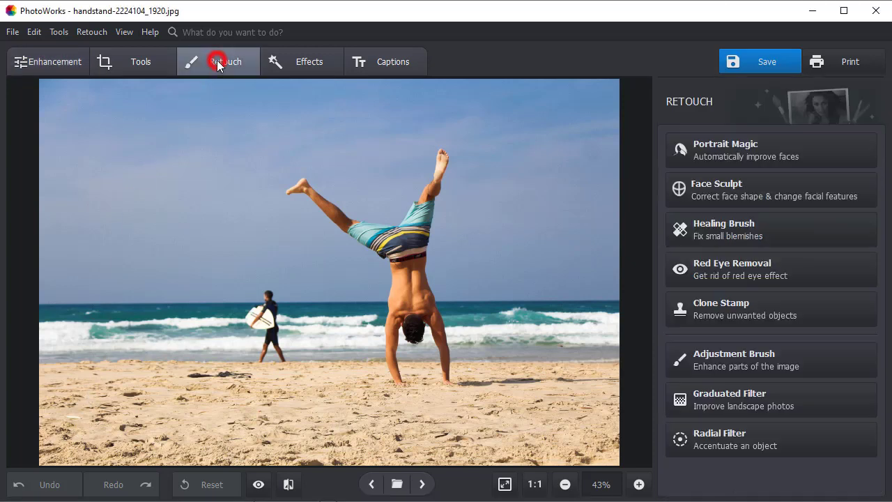
{"action": "left_click", "coordinate": [805, 307]}
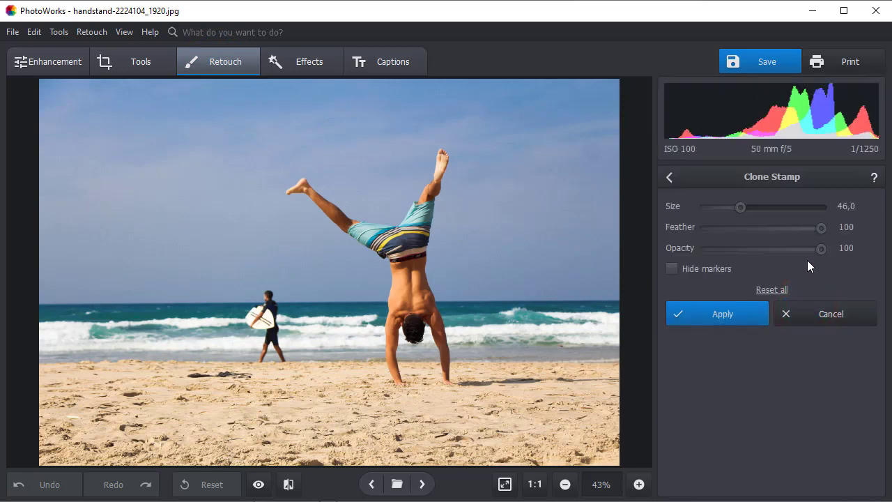
{"action": "left_click", "coordinate": [747, 207]}
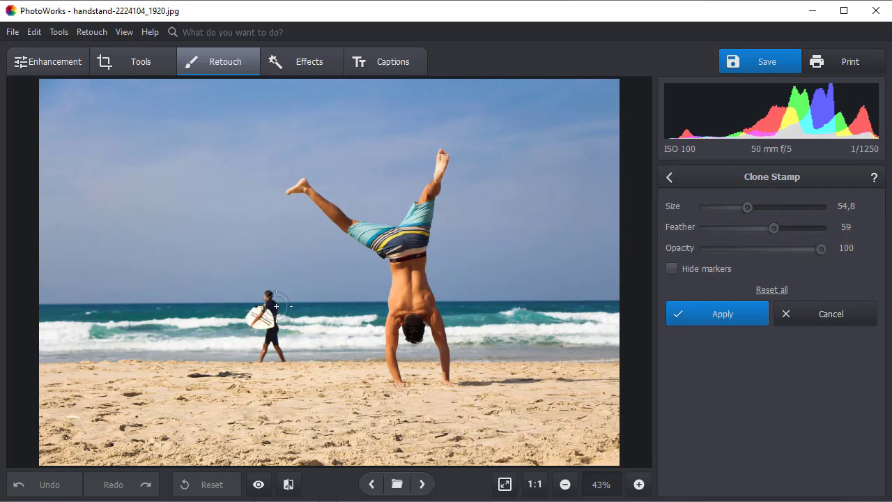
{"action": "mouse_move", "coordinate": [269, 300]}
{"action": "left_mouse_down"}
{"action": "mouse_move", "coordinate": [276, 358]}
{"action": "mouse_move", "coordinate": [268, 359]}
{"action": "mouse_move", "coordinate": [268, 315]}
{"action": "mouse_move", "coordinate": [323, 325]}
{"action": "left_mouse_up"}
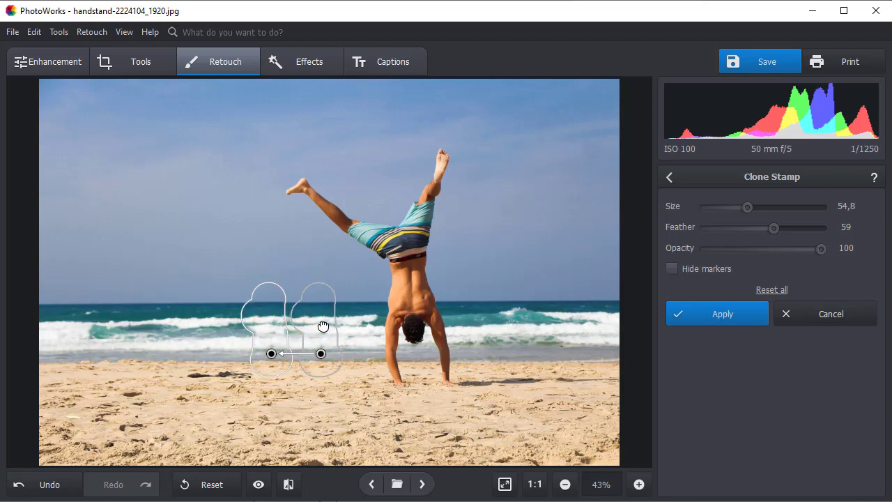
{"action": "left_click", "coordinate": [730, 323]}
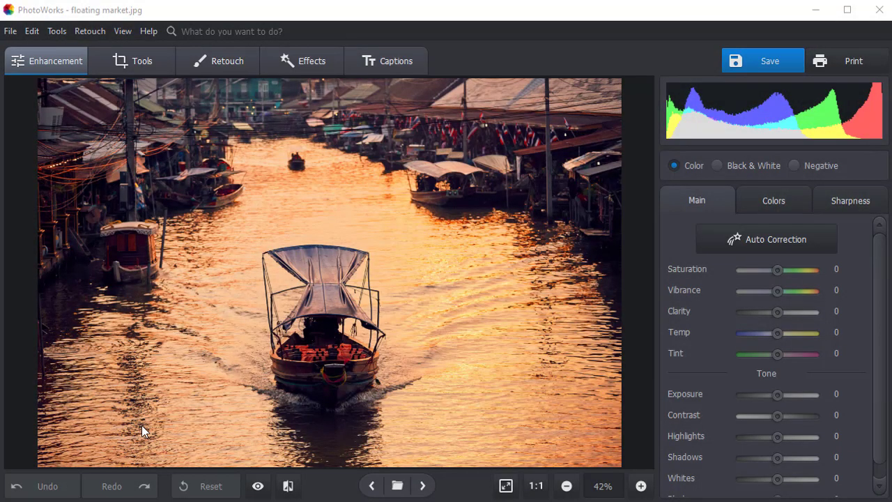
Heal away the small distant boat on the canal with the Healing Brush and apply.
{"action": "left_click", "coordinate": [214, 72]}
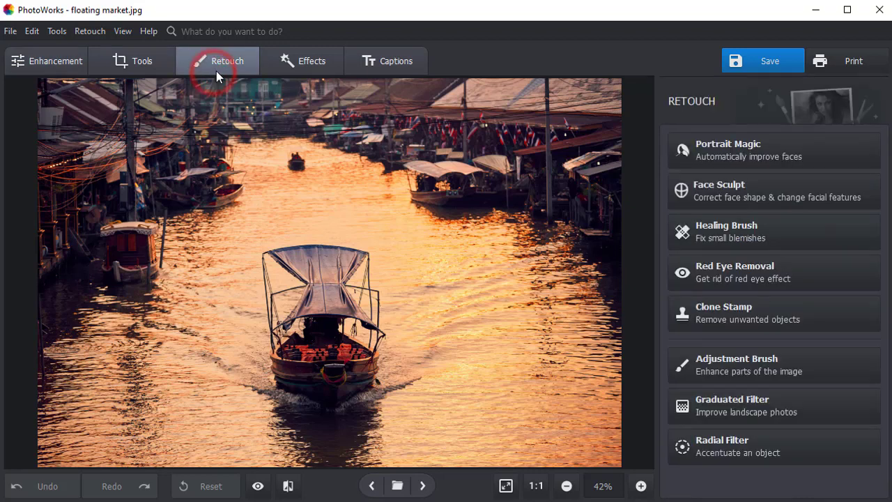
{"action": "left_click", "coordinate": [761, 231]}
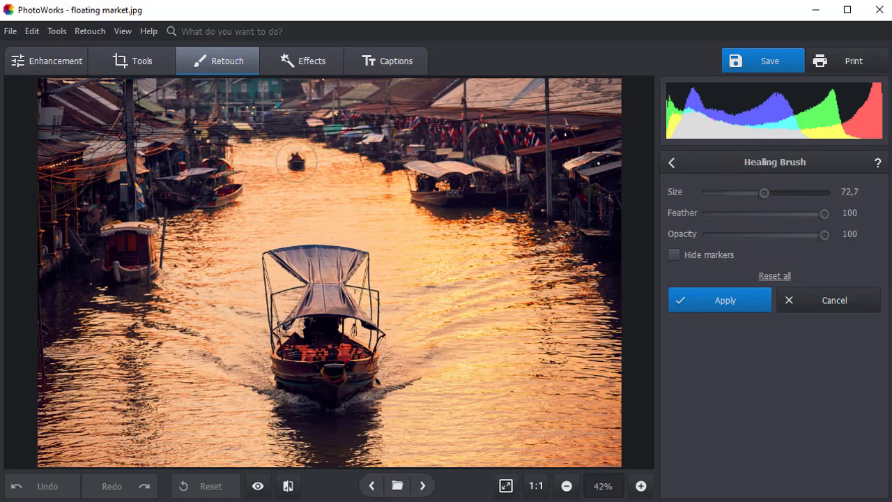
{"action": "left_click", "coordinate": [296, 161]}
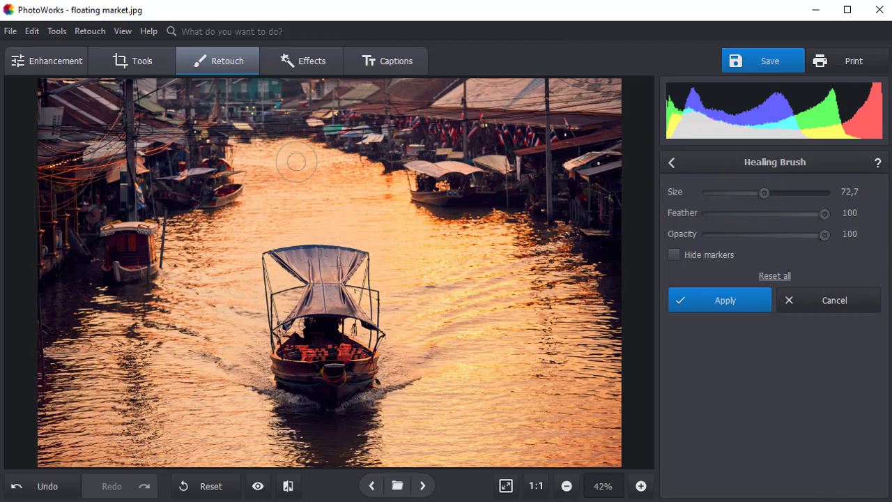
{"action": "left_click", "coordinate": [736, 304]}
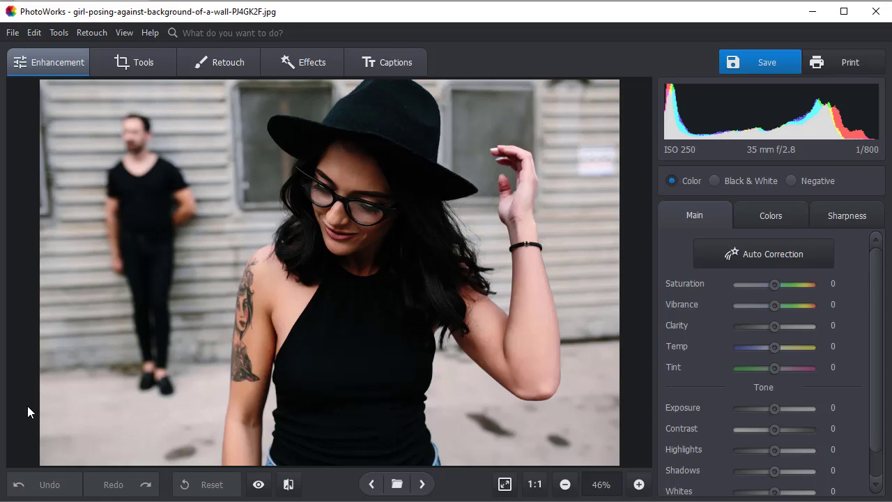
Start Change Background and paint a green Object stroke along the woman's arm, body and hat.
{"action": "left_click", "coordinate": [139, 61]}
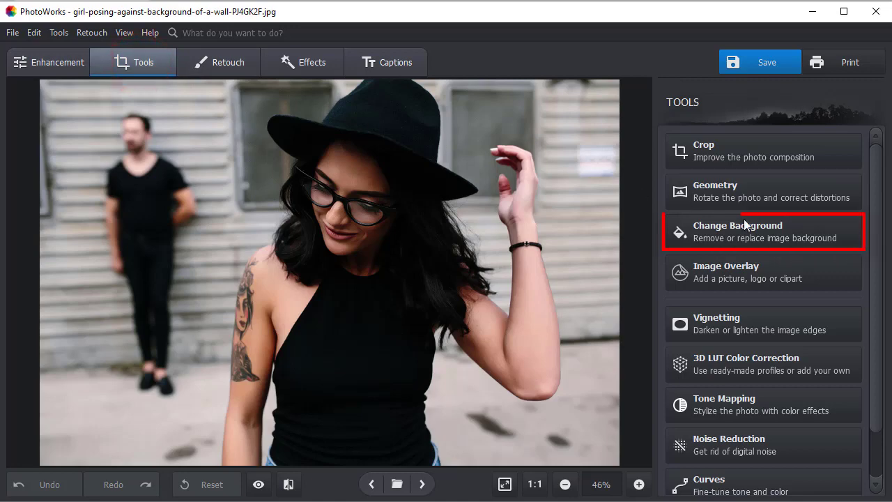
{"action": "left_click", "coordinate": [786, 234]}
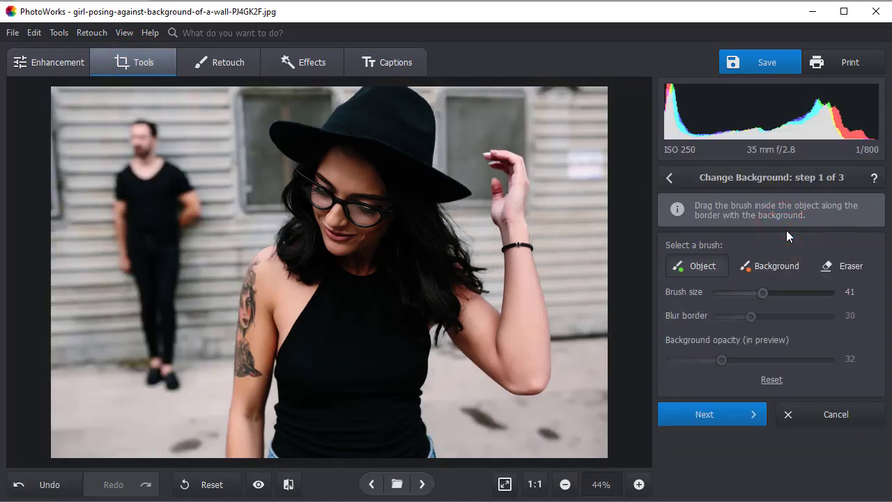
{"action": "mouse_move", "coordinate": [245, 448]}
{"action": "left_mouse_down"}
{"action": "mouse_move", "coordinate": [247, 382]}
{"action": "mouse_move", "coordinate": [264, 324]}
{"action": "mouse_move", "coordinate": [309, 253]}
{"action": "mouse_move", "coordinate": [359, 121]}
{"action": "mouse_move", "coordinate": [380, 114]}
{"action": "mouse_move", "coordinate": [430, 274]}
{"action": "mouse_move", "coordinate": [487, 345]}
{"action": "mouse_move", "coordinate": [518, 363]}
{"action": "mouse_move", "coordinate": [519, 175]}
{"action": "left_mouse_up"}
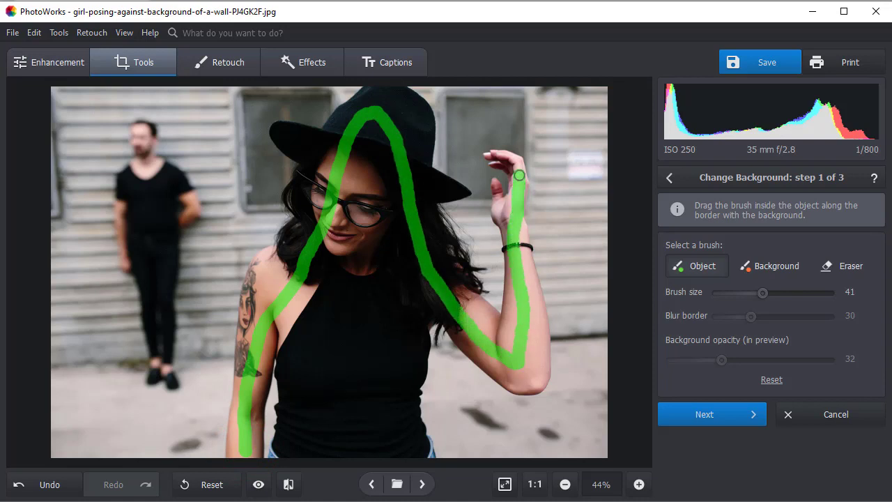
Mark the wall on both sides of the woman as background, with brush size 17 beside her arm.
{"action": "left_click", "coordinate": [772, 266]}
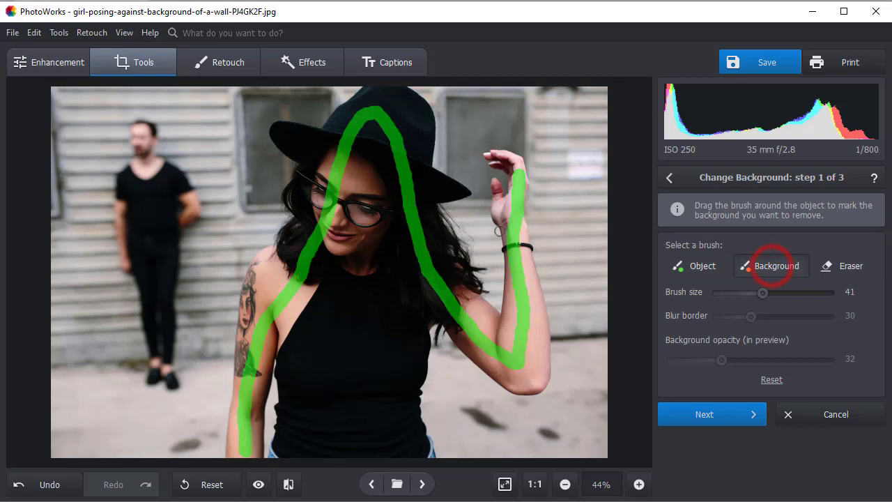
{"action": "mouse_move", "coordinate": [475, 203]}
{"action": "left_mouse_down"}
{"action": "mouse_move", "coordinate": [481, 122]}
{"action": "mouse_move", "coordinate": [560, 147]}
{"action": "mouse_move", "coordinate": [586, 275]}
{"action": "mouse_move", "coordinate": [565, 390]}
{"action": "mouse_move", "coordinate": [540, 453]}
{"action": "left_mouse_up"}
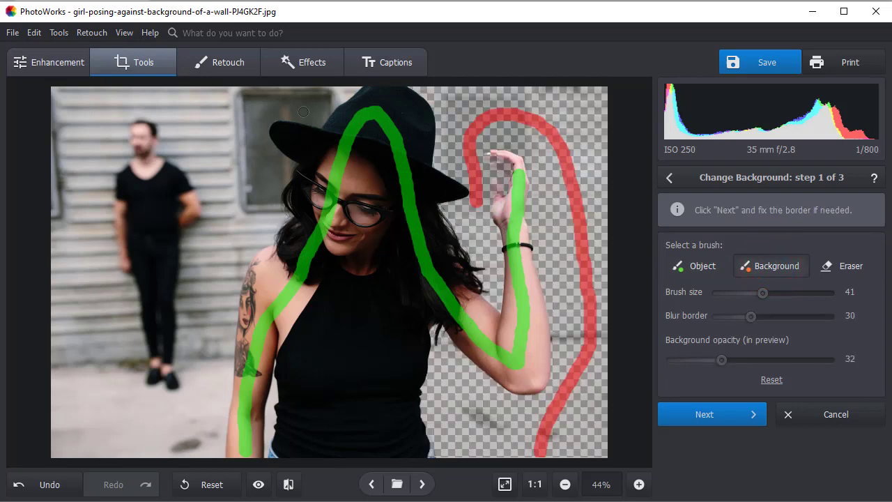
{"action": "mouse_move", "coordinate": [317, 103]}
{"action": "left_mouse_down"}
{"action": "mouse_move", "coordinate": [251, 111]}
{"action": "mouse_move", "coordinate": [253, 173]}
{"action": "mouse_move", "coordinate": [213, 331]}
{"action": "mouse_move", "coordinate": [196, 485]}
{"action": "left_mouse_up"}
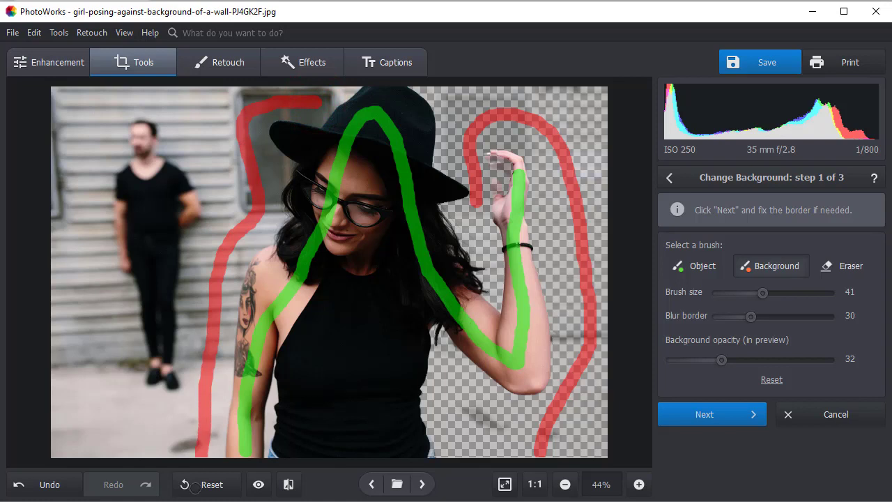
{"action": "left_click_drag", "start_coordinate": [765, 293], "coordinate": [735, 293]}
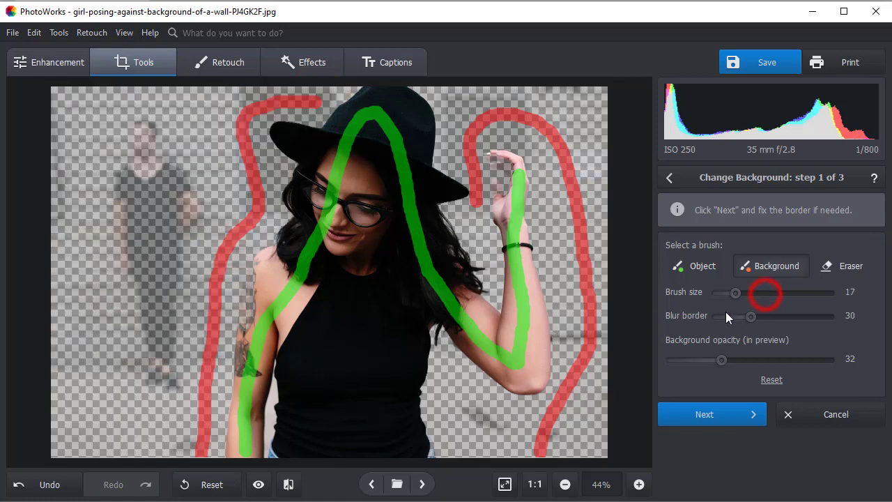
{"action": "left_click_drag", "start_coordinate": [272, 392], "coordinate": [271, 431]}
Mark the raised hand and left shoulder and upper arm as subject.
{"action": "left_click", "coordinate": [687, 265]}
{"action": "mouse_move", "coordinate": [489, 156]}
{"action": "left_mouse_down"}
{"action": "mouse_move", "coordinate": [508, 171]}
{"action": "mouse_move", "coordinate": [498, 194]}
{"action": "mouse_move", "coordinate": [515, 178]}
{"action": "left_mouse_up"}
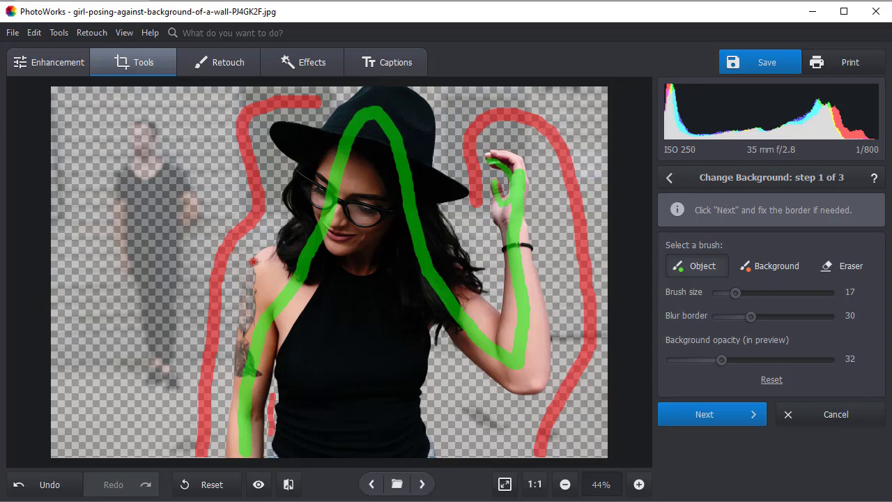
{"action": "left_click_drag", "start_coordinate": [251, 259], "coordinate": [244, 324]}
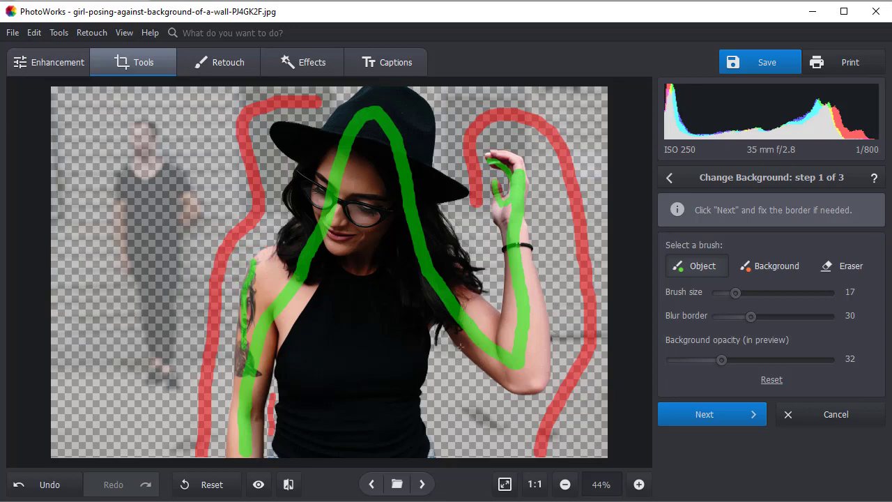
Advance to border correction and zoom in to inspect the arm edges.
{"action": "left_click", "coordinate": [725, 418]}
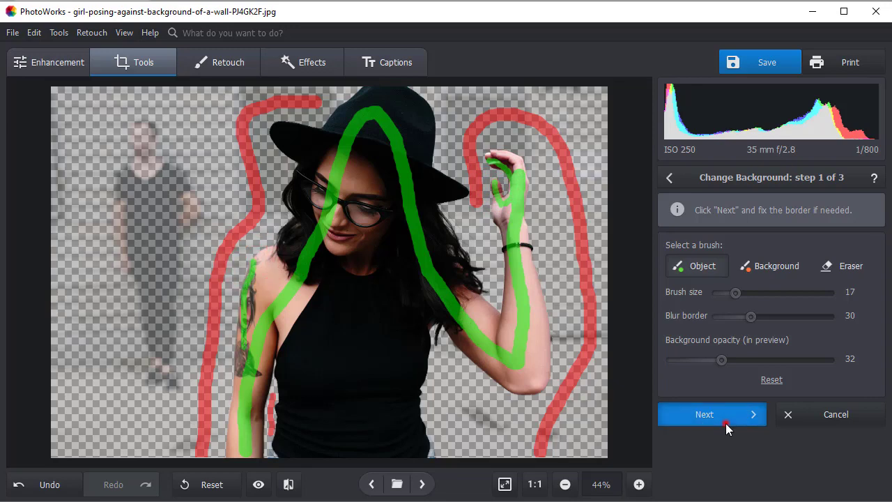
{"action": "left_click", "coordinate": [638, 485]}
{"action": "left_click_drag", "start_coordinate": [370, 457], "coordinate": [537, 458]}
{"action": "left_click_drag", "start_coordinate": [647, 239], "coordinate": [648, 181]}
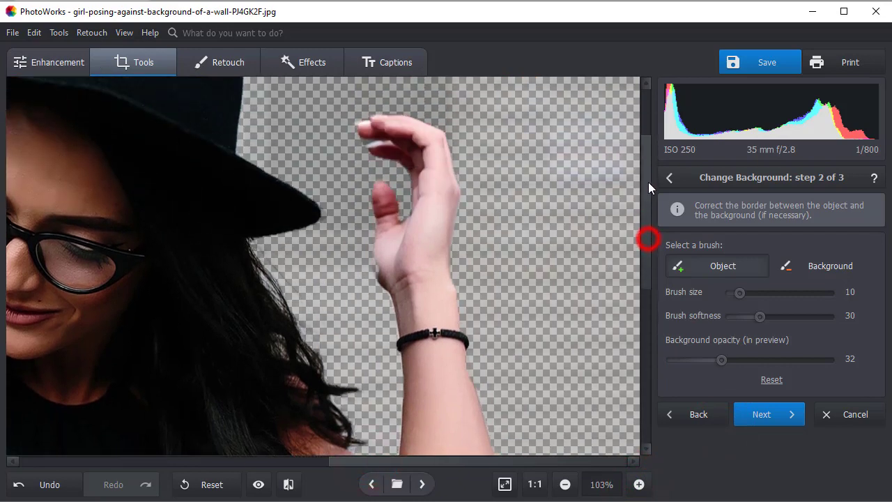
Set the Background brush to size 29 and preview opacity to 29, then fit the photo to view.
{"action": "left_click", "coordinate": [739, 292]}
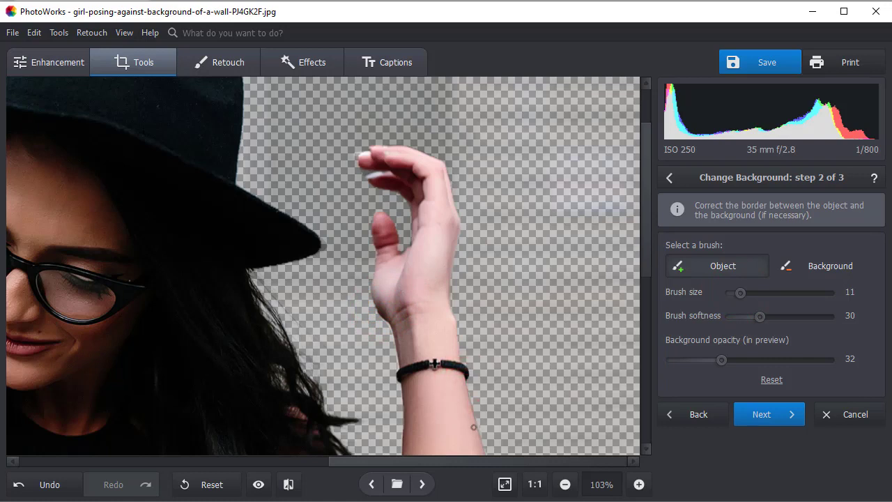
{"action": "mouse_move", "coordinate": [721, 364]}
{"action": "left_mouse_down"}
{"action": "mouse_move", "coordinate": [775, 359]}
{"action": "mouse_move", "coordinate": [714, 360]}
{"action": "mouse_move", "coordinate": [692, 372]}
{"action": "mouse_move", "coordinate": [720, 375]}
{"action": "left_mouse_up"}
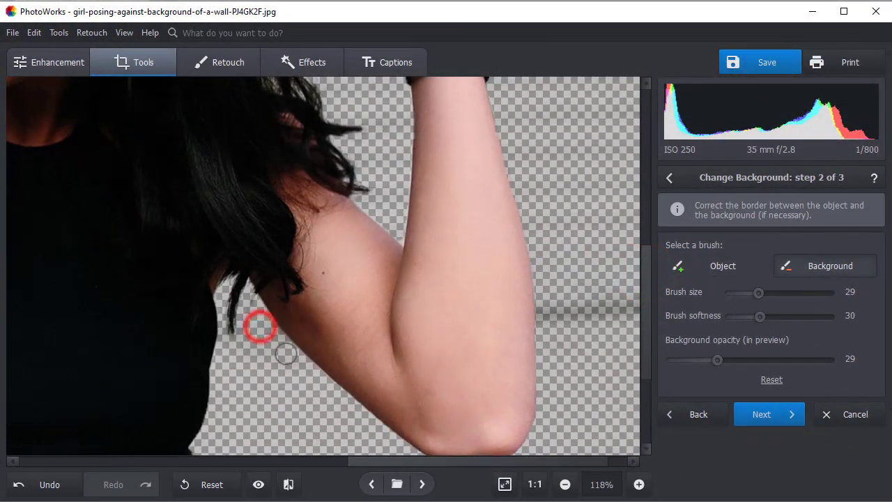
{"action": "left_click_drag", "start_coordinate": [644, 305], "coordinate": [645, 336]}
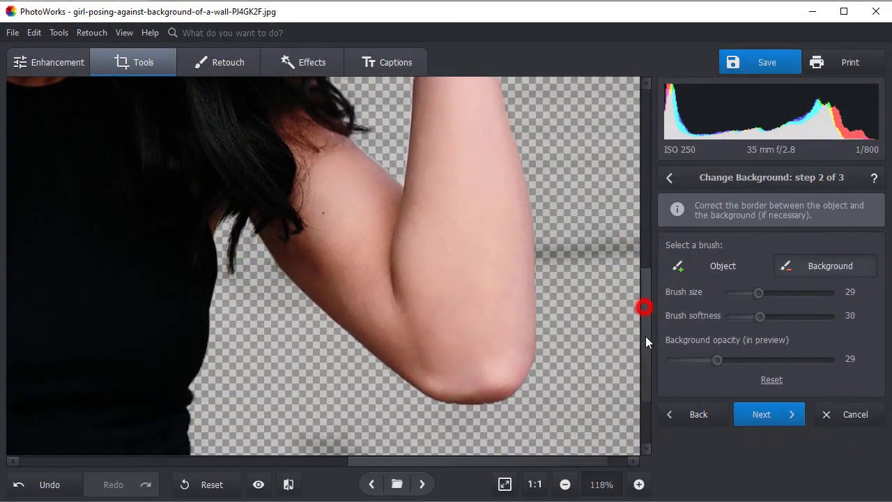
{"action": "left_click", "coordinate": [504, 484]}
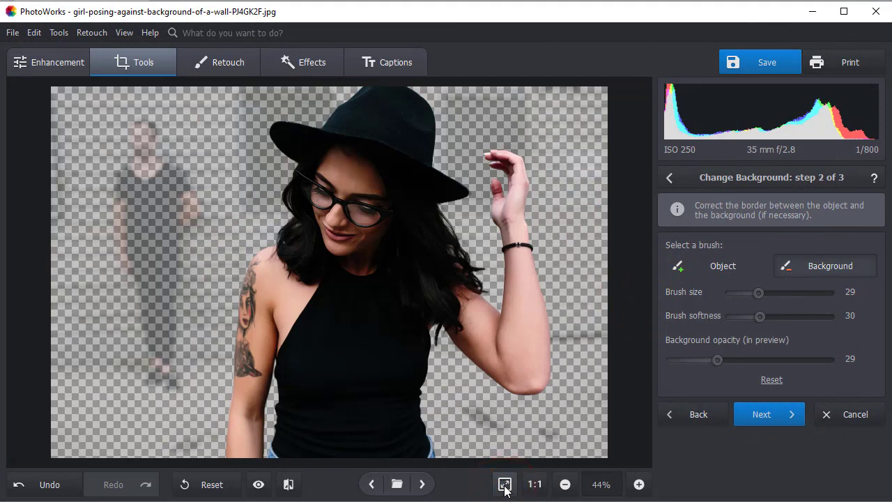
Advance to step 3 and set blur edge 28 with extend edge 1.
{"action": "left_click", "coordinate": [763, 415]}
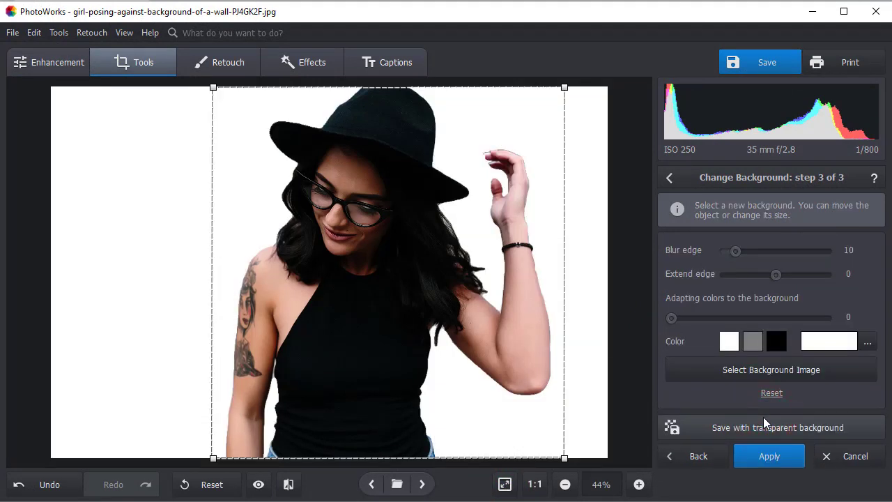
{"action": "left_click_drag", "start_coordinate": [736, 251], "coordinate": [774, 277]}
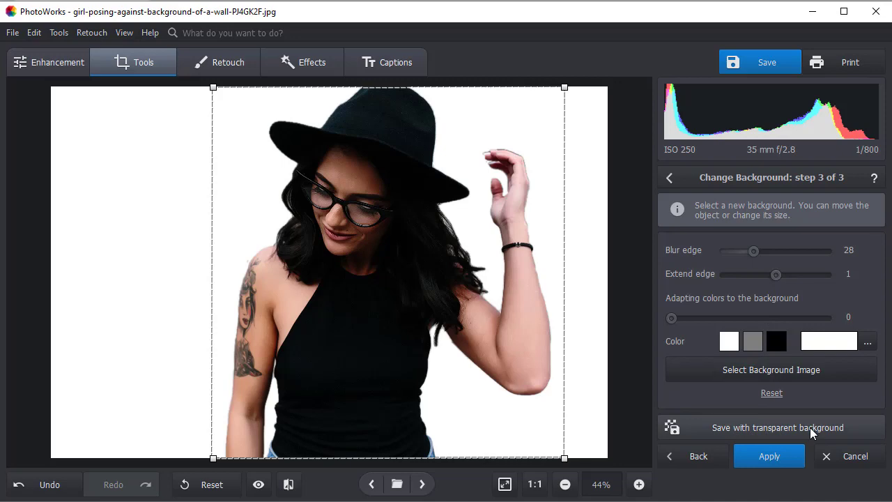
Choose the brick wall background image, set Adapting colors to 57 and apply it.
{"action": "left_click", "coordinate": [764, 369]}
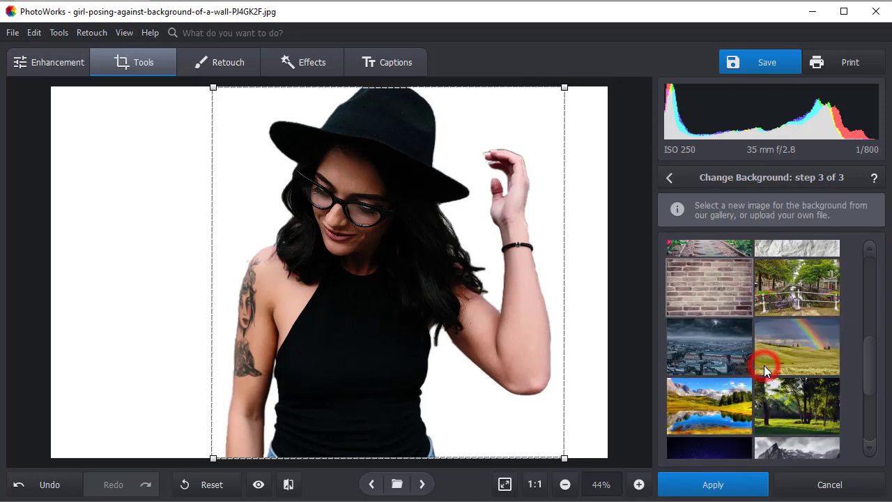
{"action": "left_click_drag", "start_coordinate": [871, 365], "coordinate": [812, 352]}
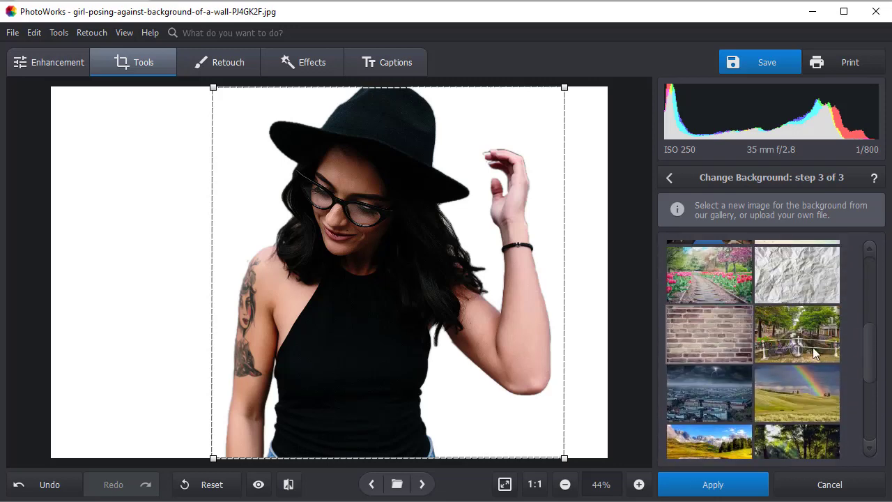
{"action": "left_click", "coordinate": [717, 338]}
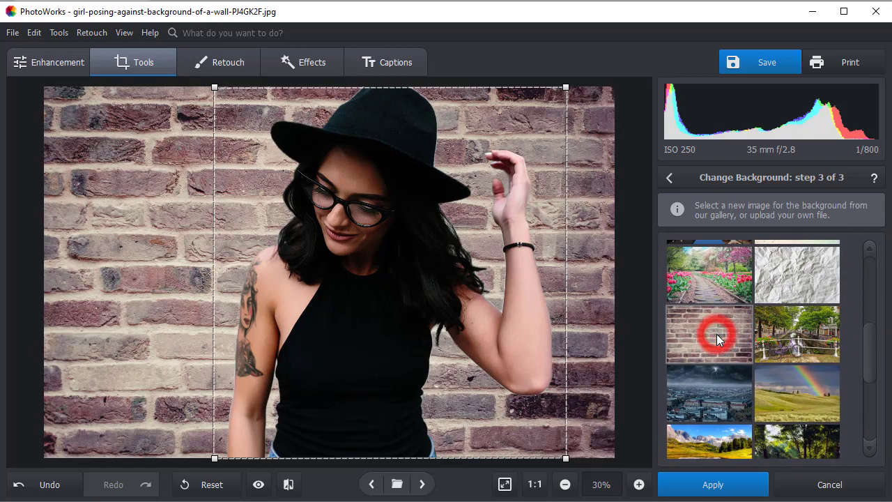
{"action": "left_click", "coordinate": [728, 490]}
{"action": "left_click_drag", "start_coordinate": [673, 320], "coordinate": [760, 318]}
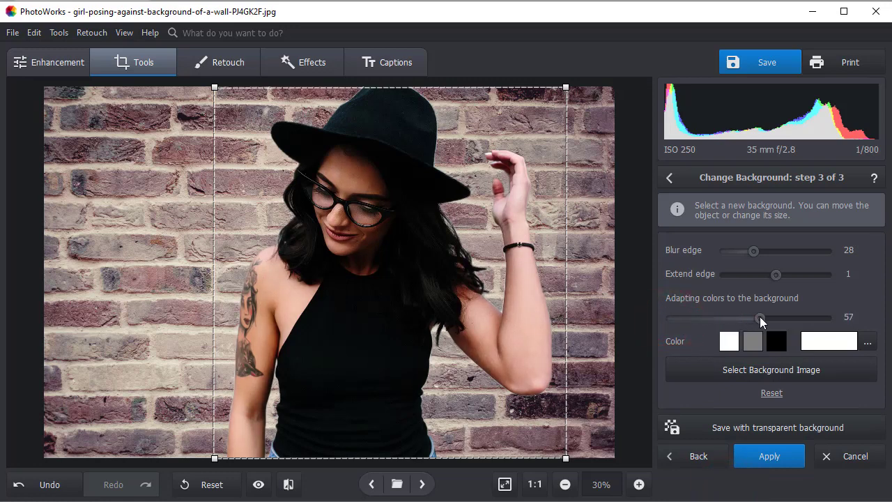
{"action": "left_click", "coordinate": [766, 456]}
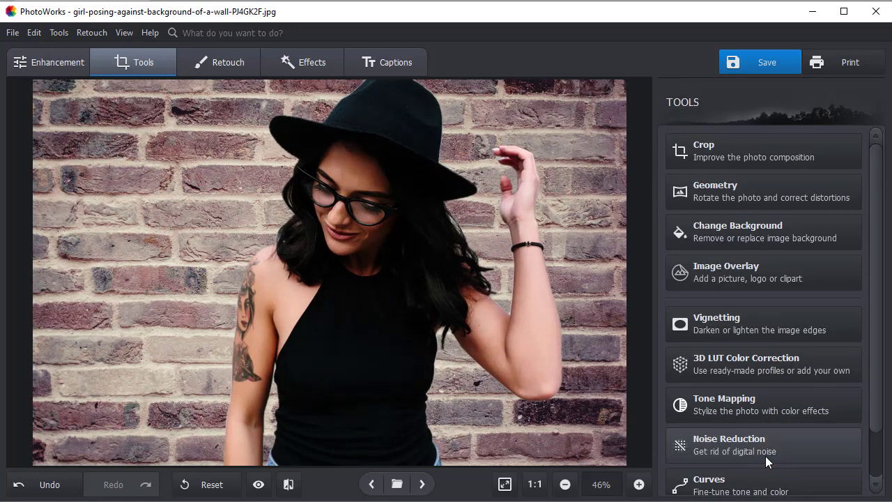